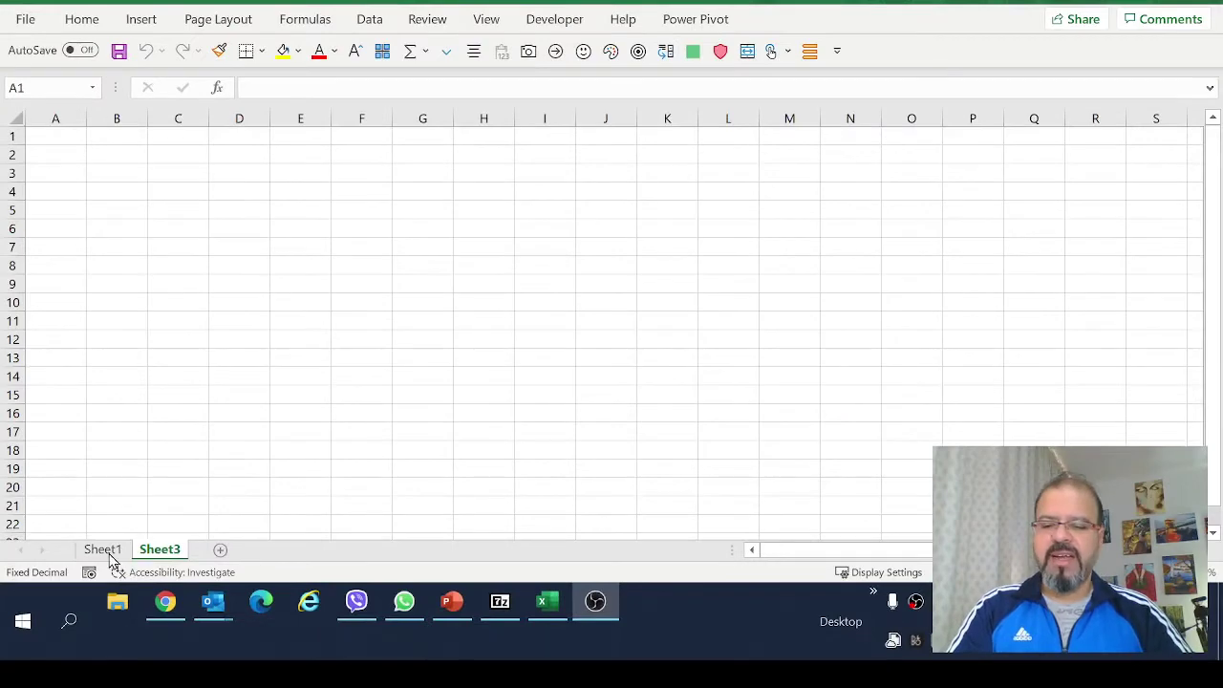
Switch to Sheet1 with the student scores table and bring up the Insert ribbon
click(105, 551)
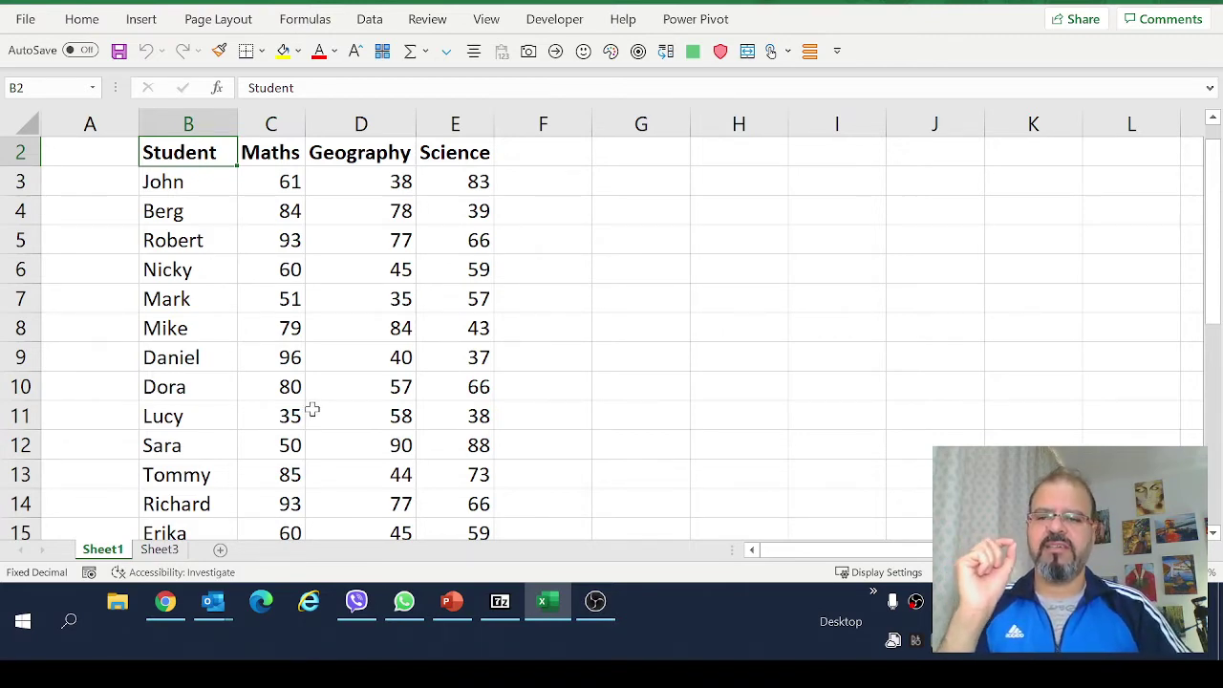
click(143, 19)
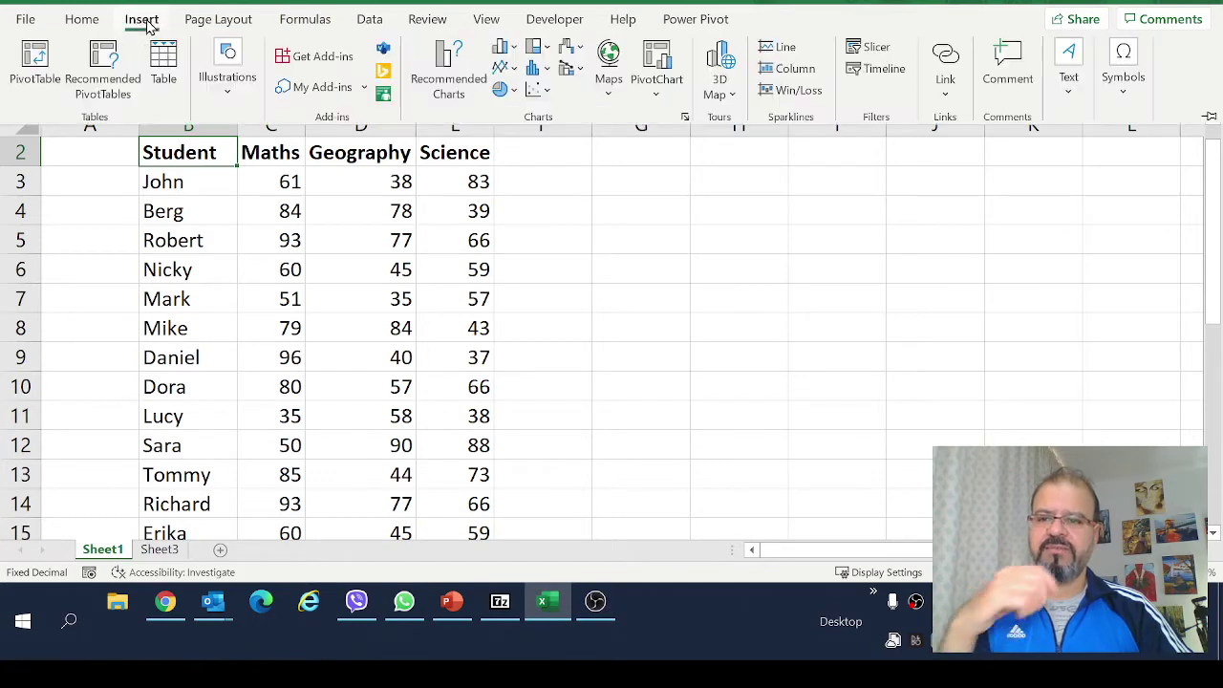
Build a PivotTable on a new sheet listing students with Sum of Maths, Geography and Science
click(42, 69)
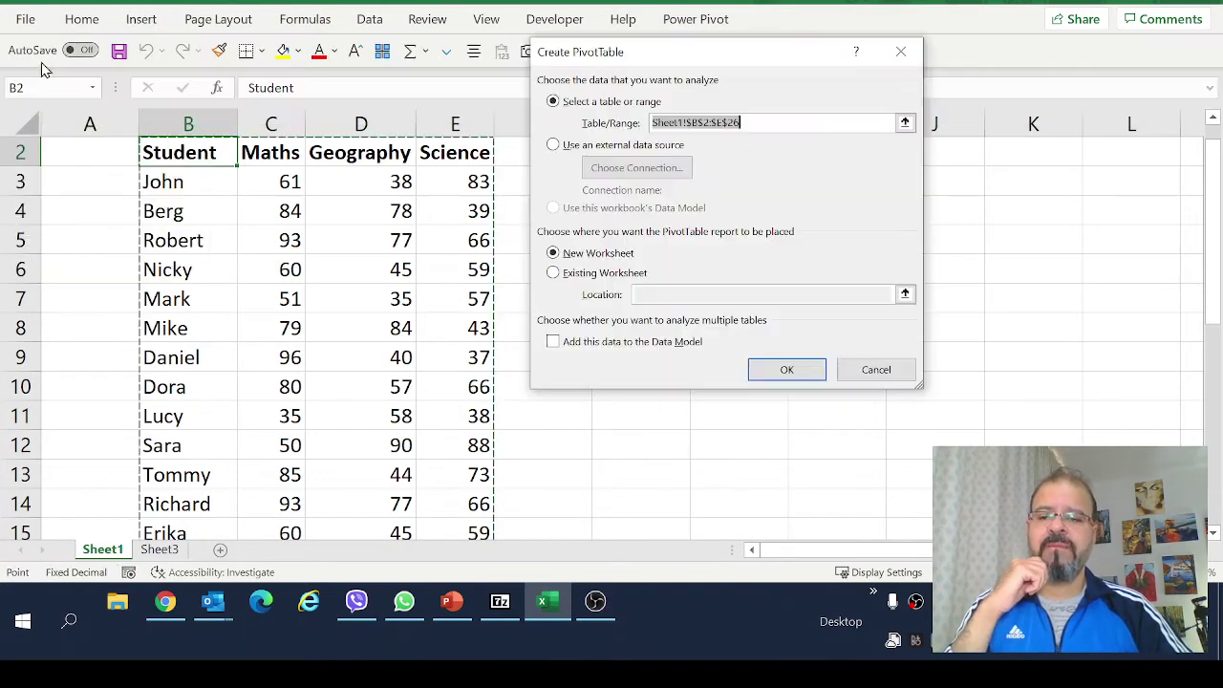
click(779, 367)
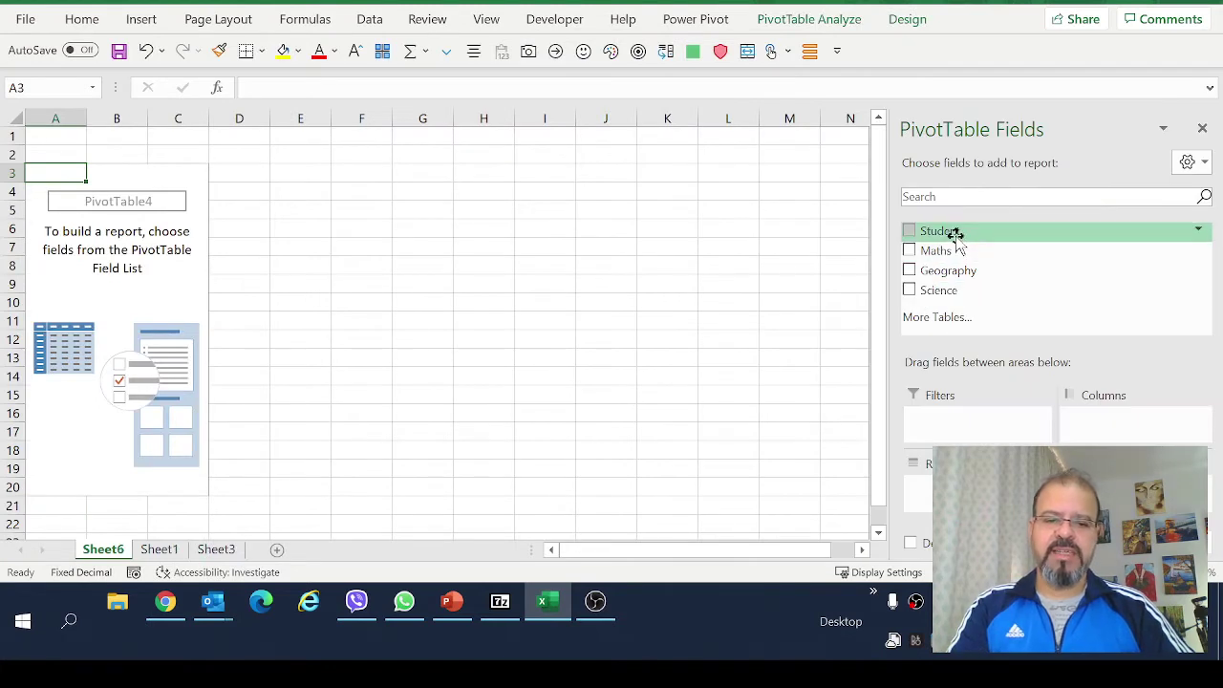
click(908, 231)
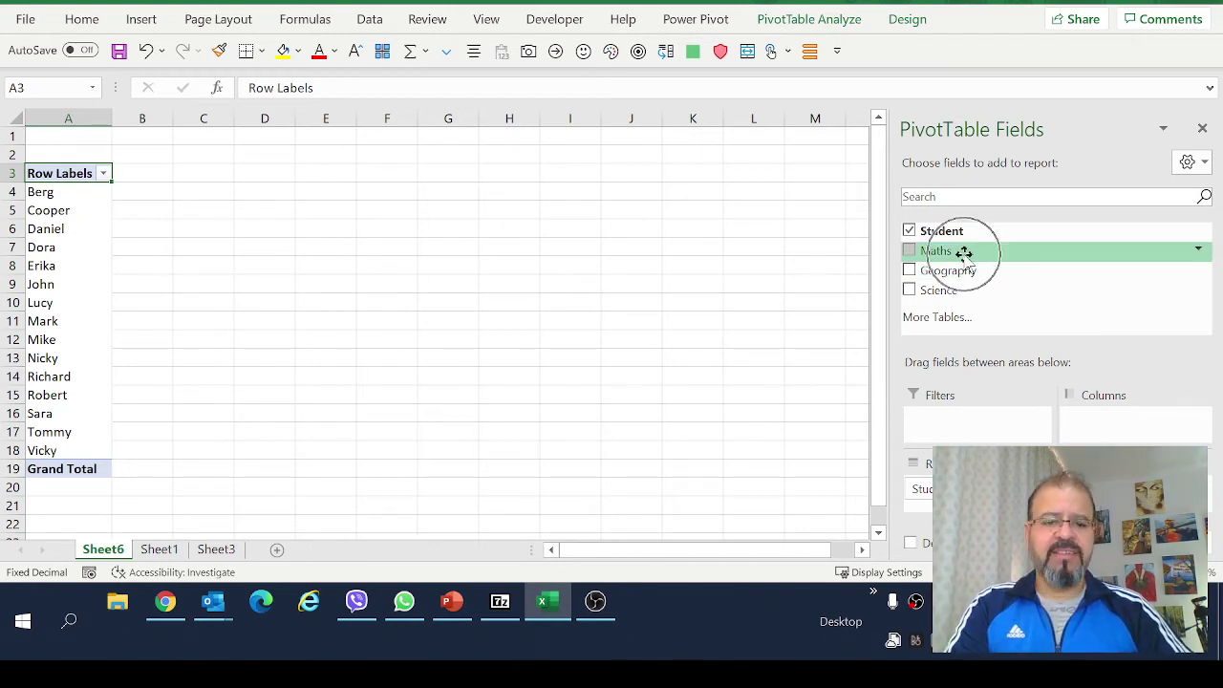
drag(963, 251, 1137, 497)
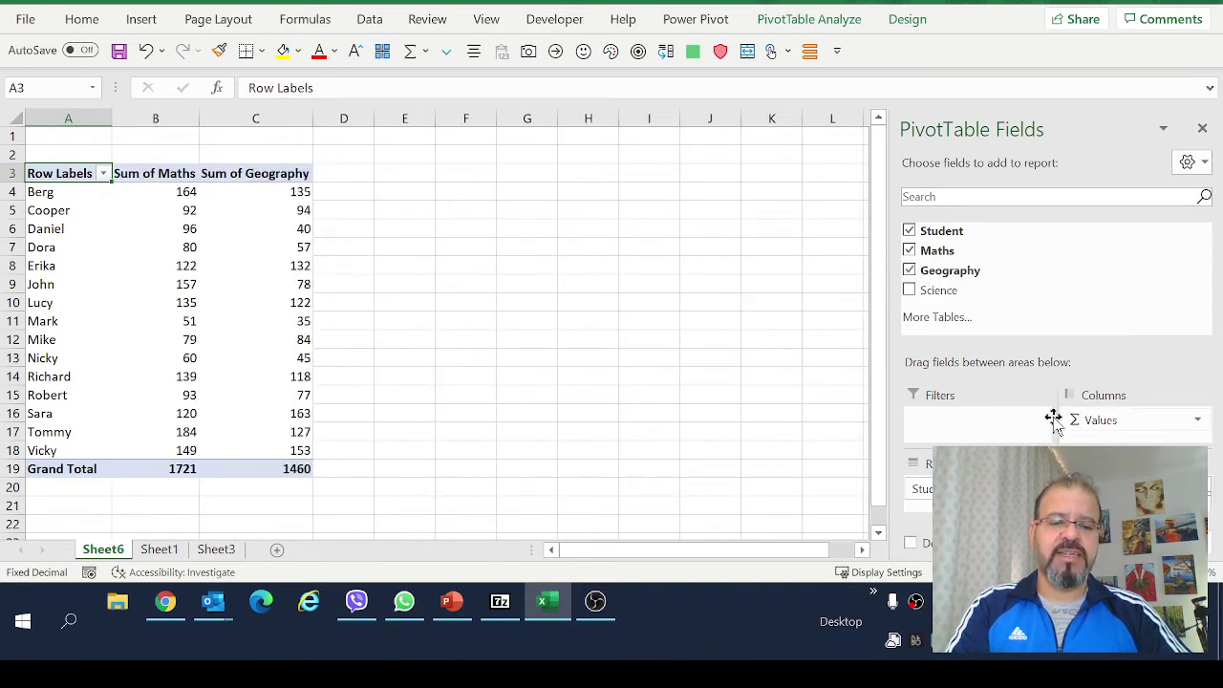
drag(938, 289, 1105, 429)
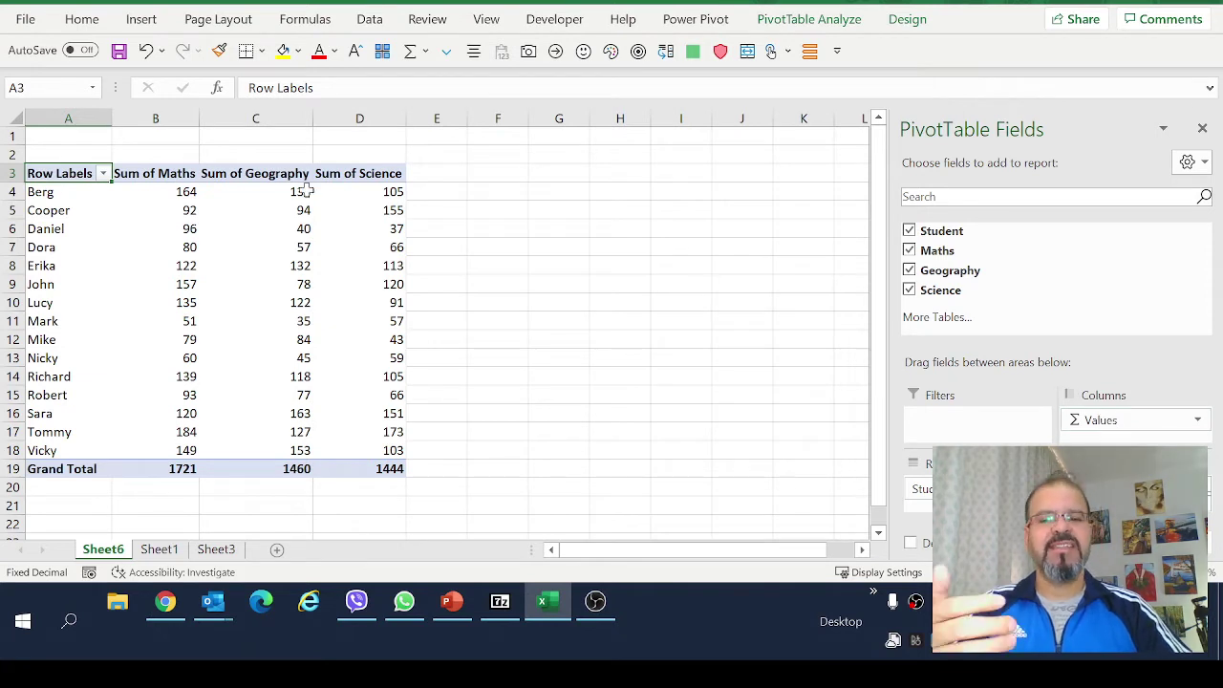
click(260, 178)
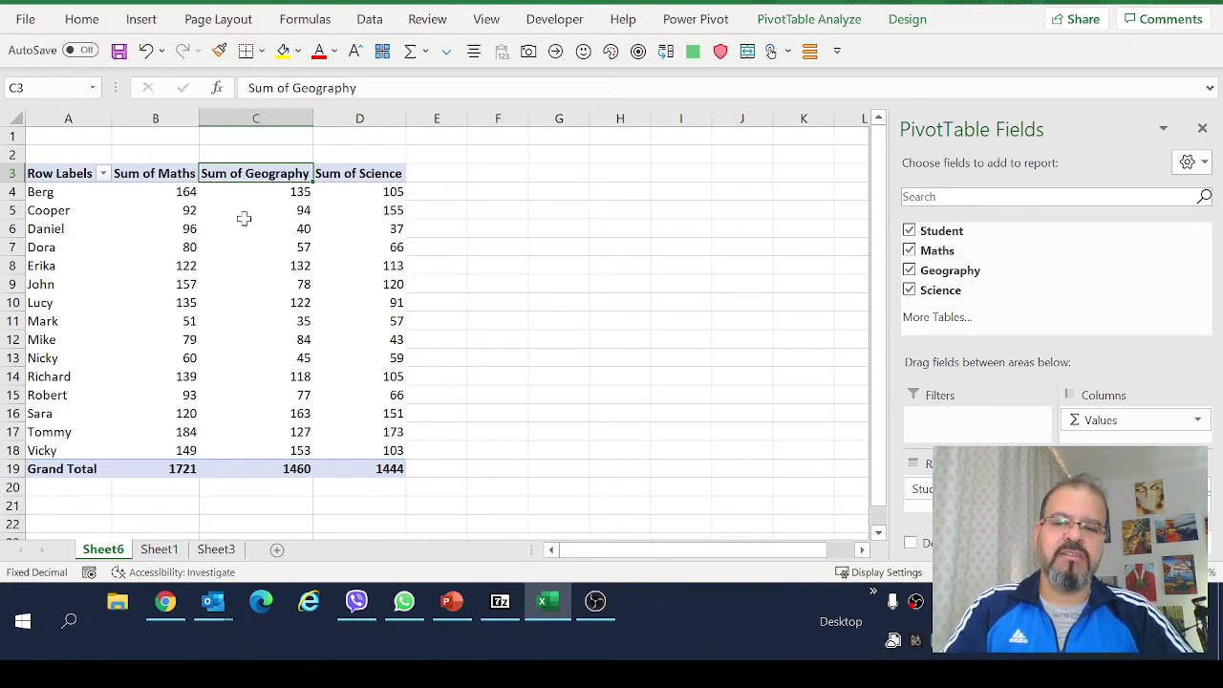
mouse_move(246, 219)
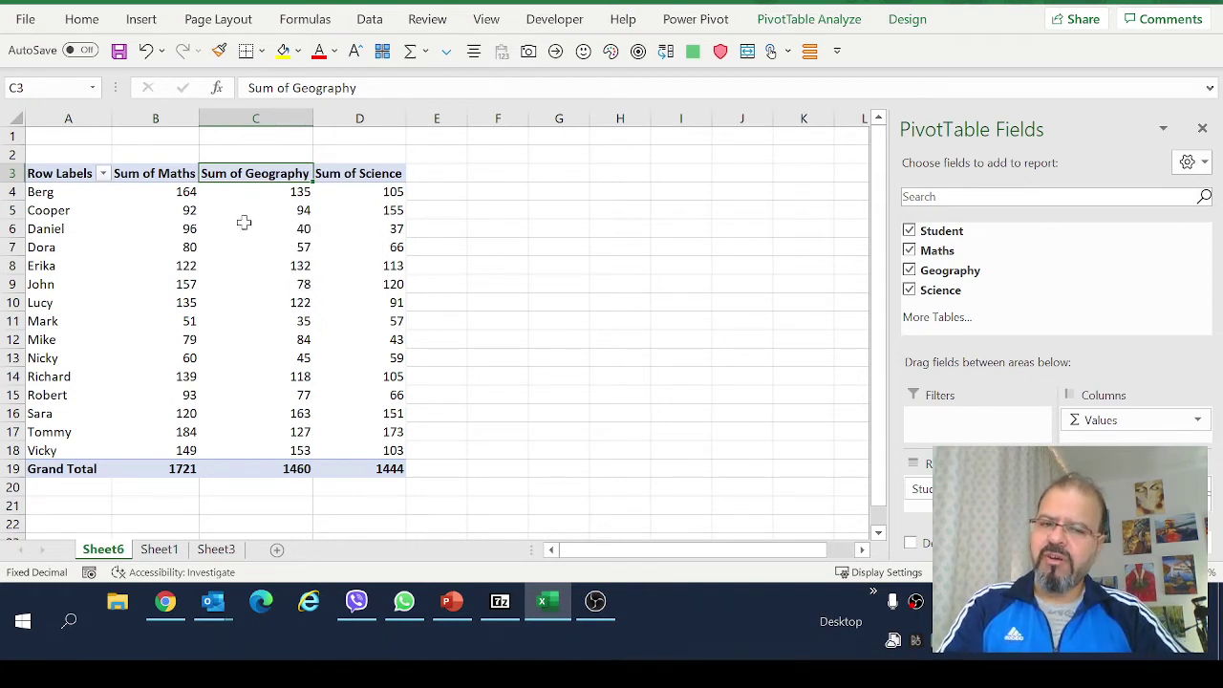
Open the Top 10 value filter for the Student row labels
click(102, 180)
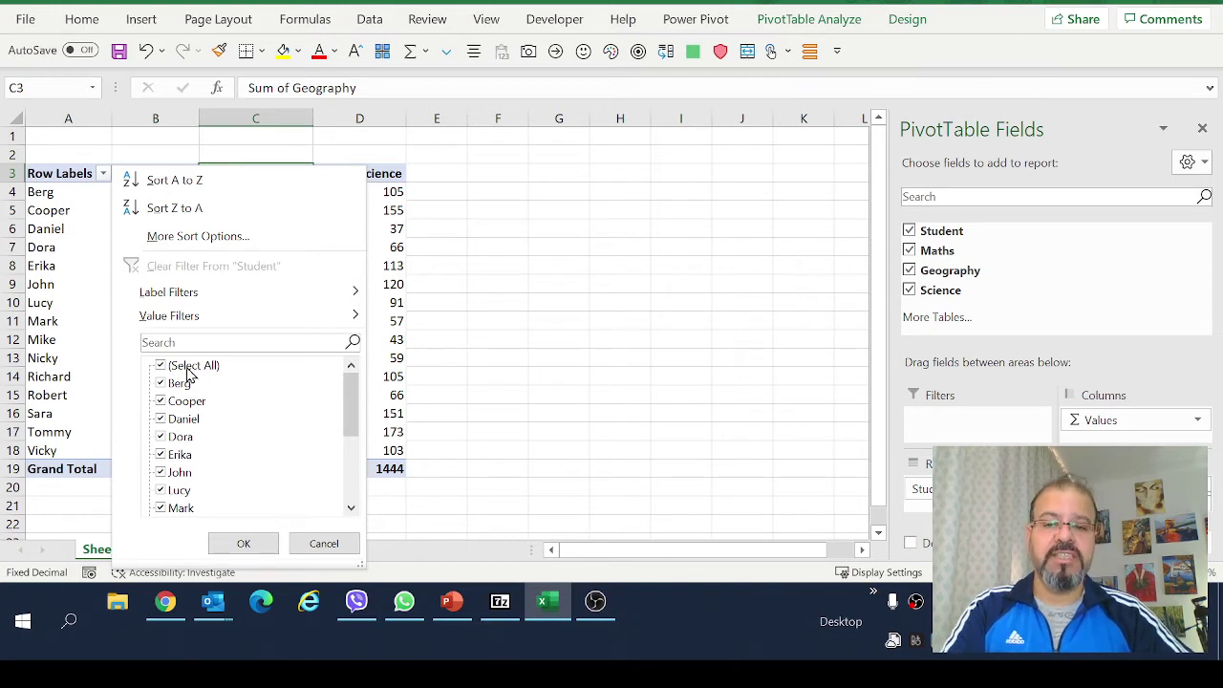
mouse_move(164, 327)
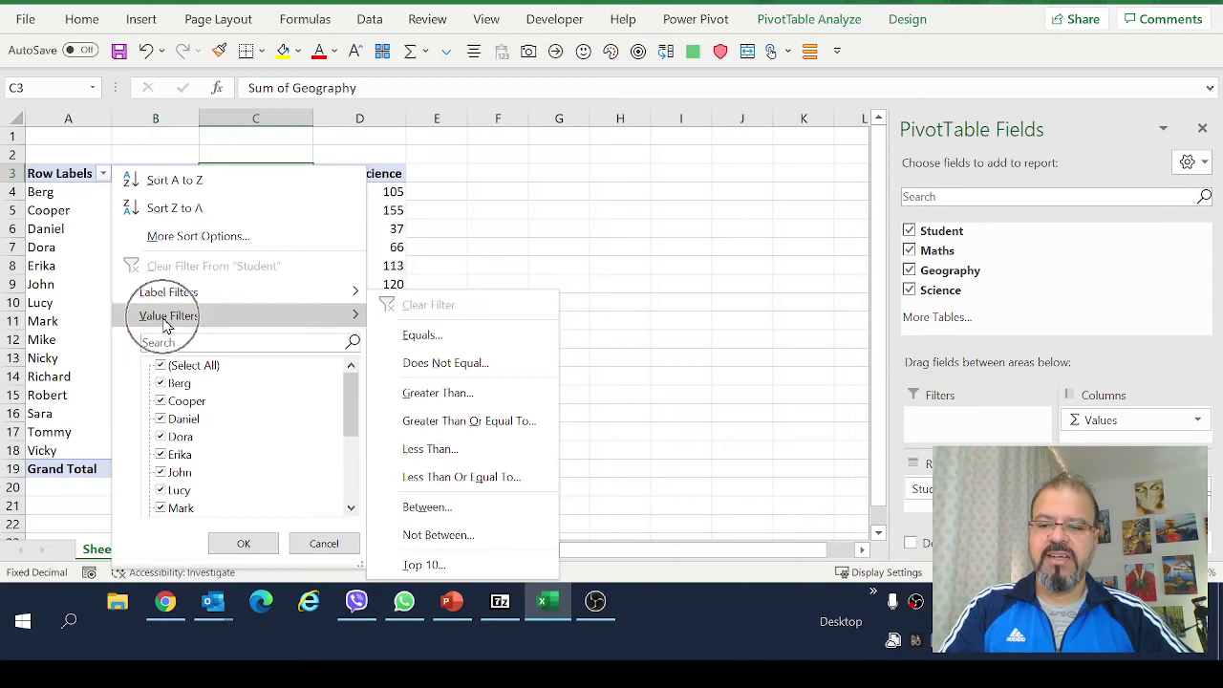
click(471, 567)
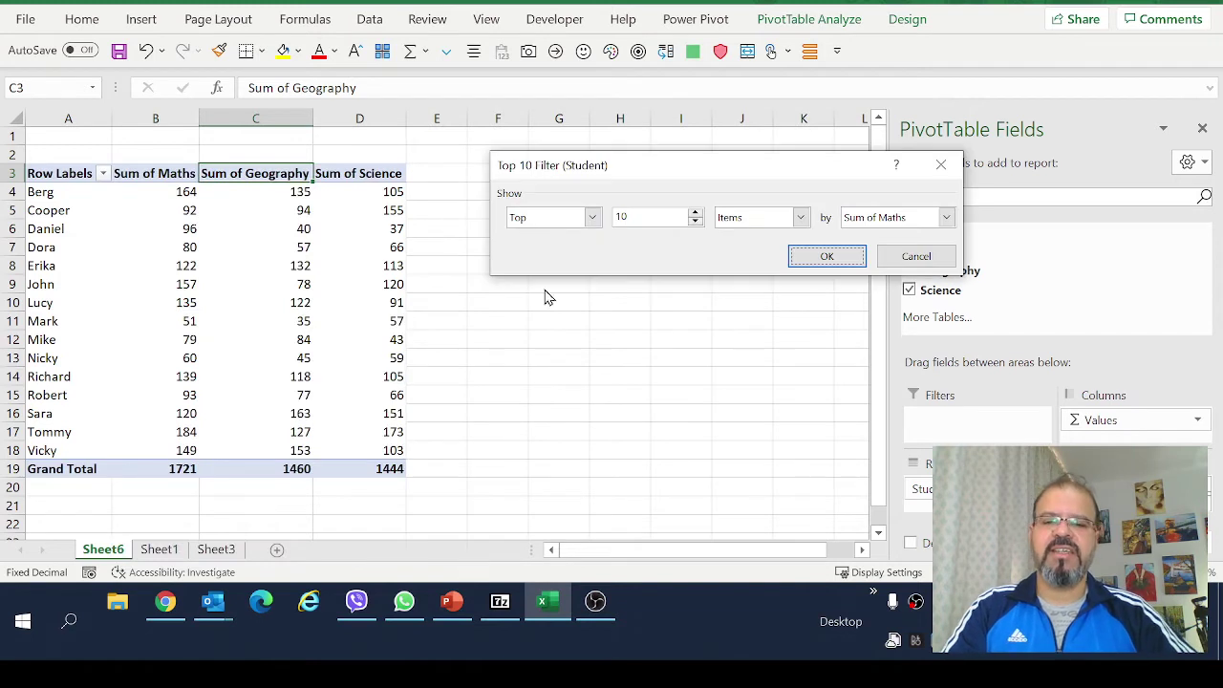
Leave the filter at Top 10 after briefly trying Bottom and a count of 8
drag(636, 177, 437, 188)
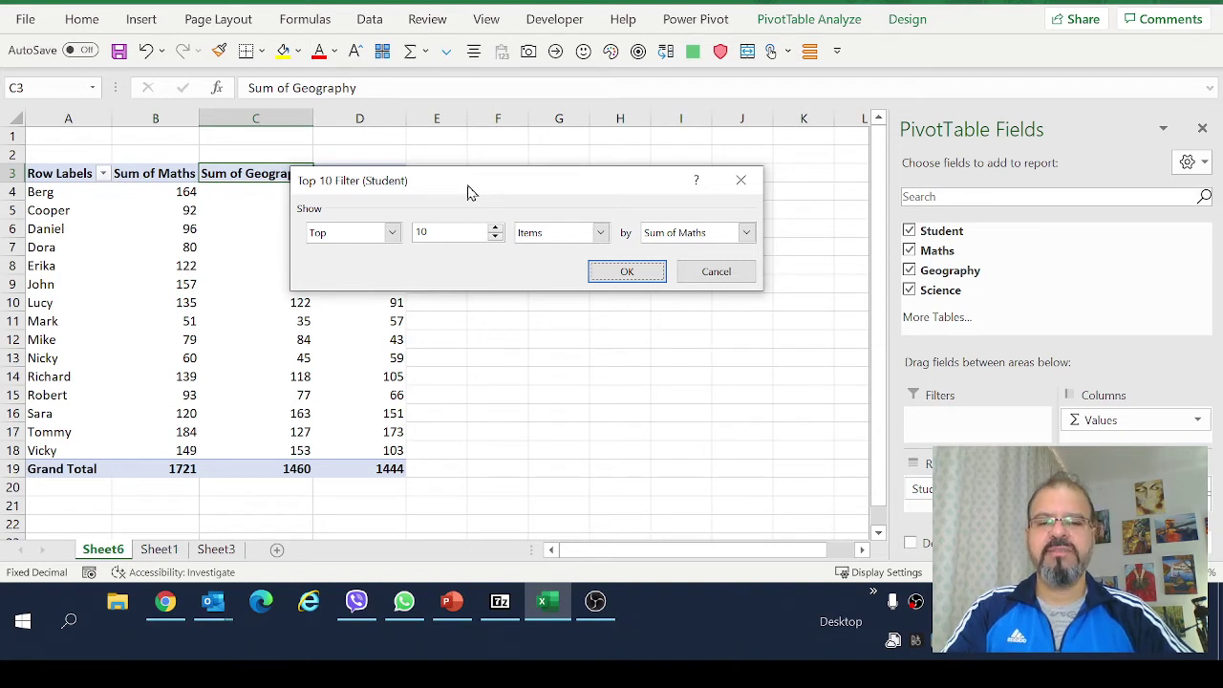
click(363, 236)
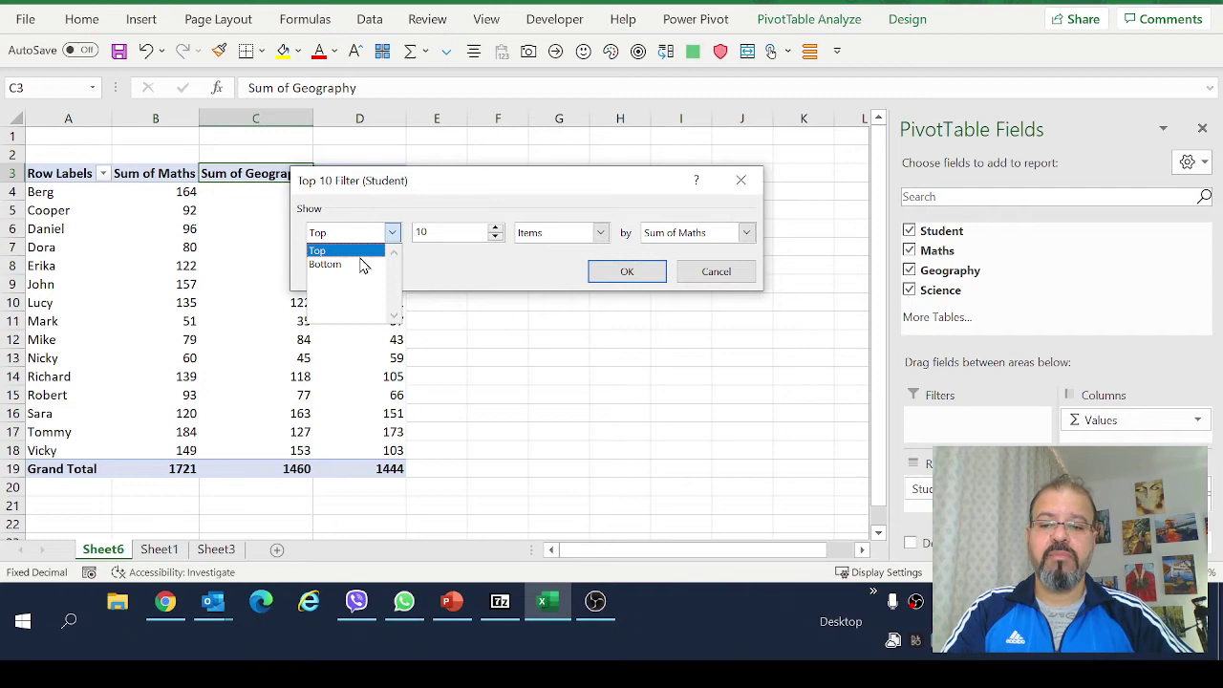
click(363, 263)
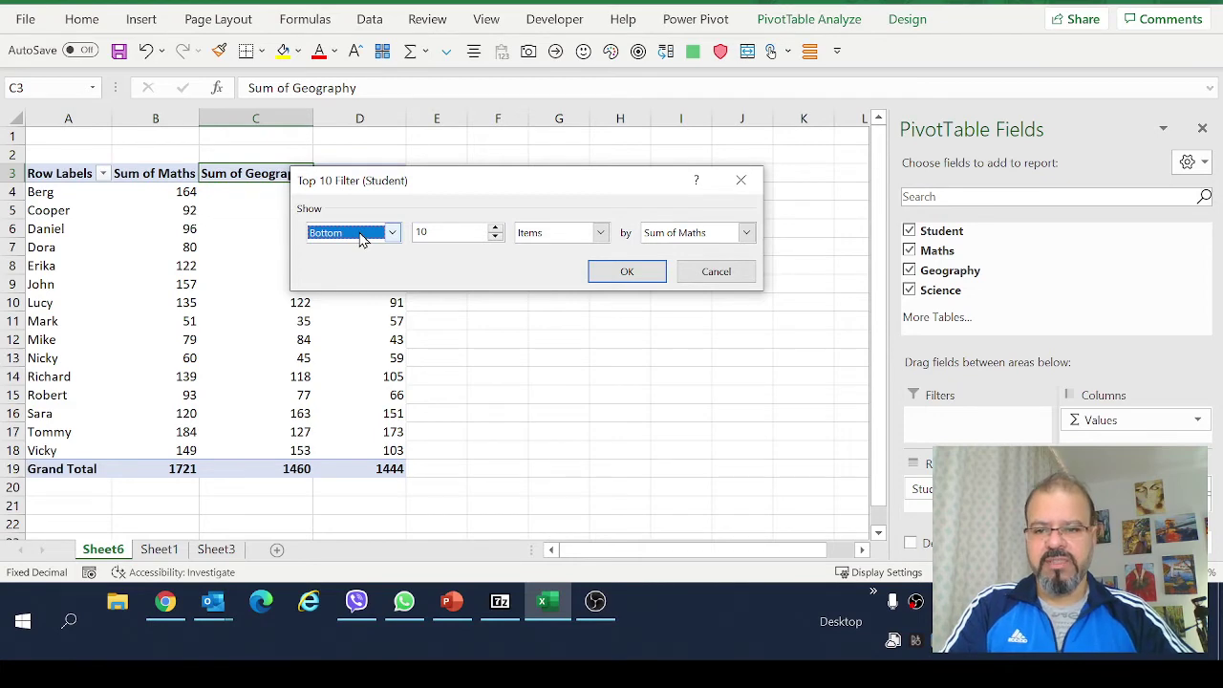
click(361, 237)
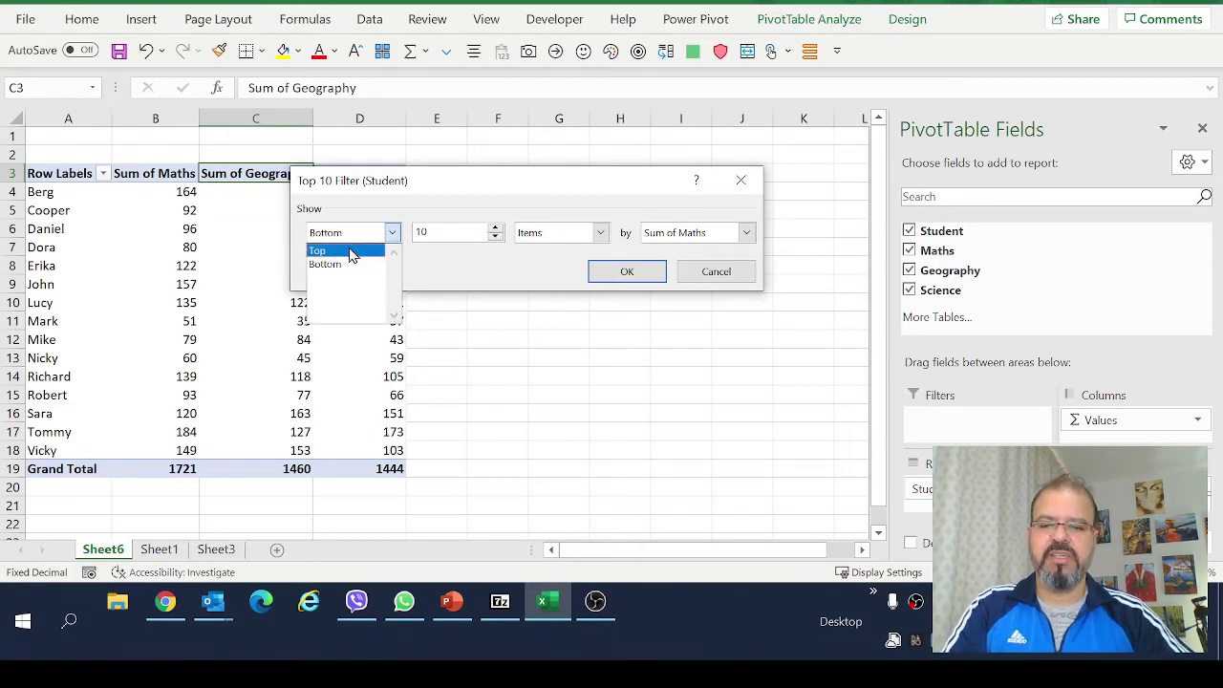
click(351, 249)
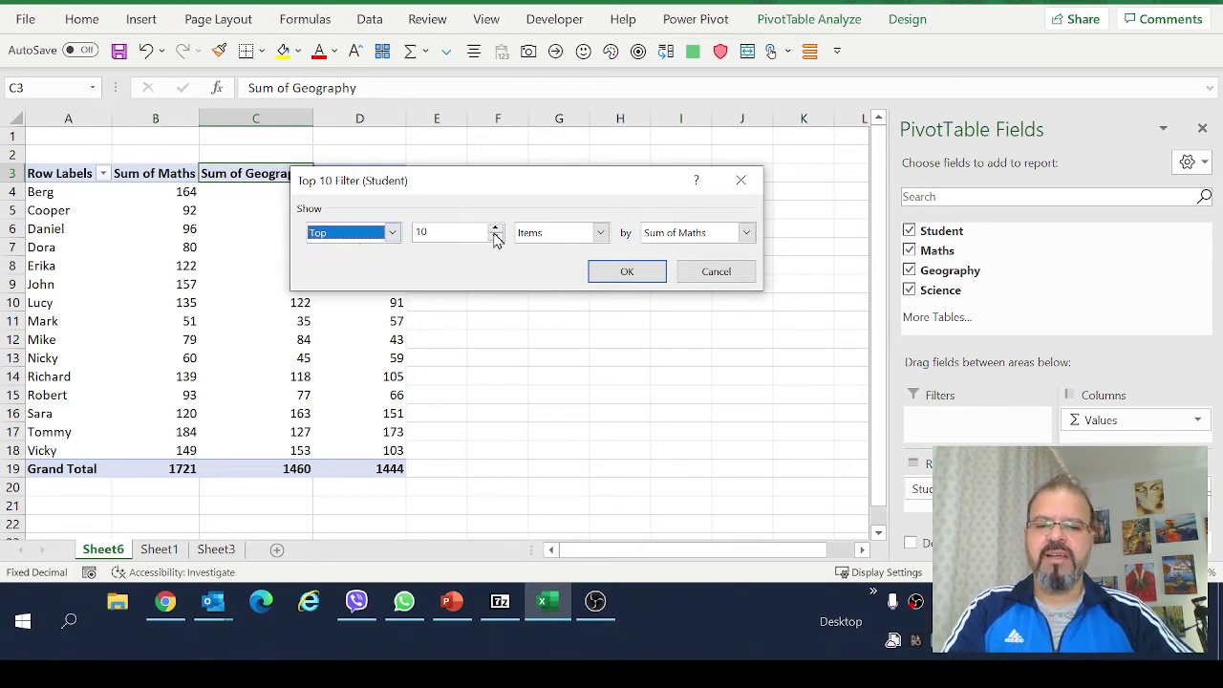
click(464, 232)
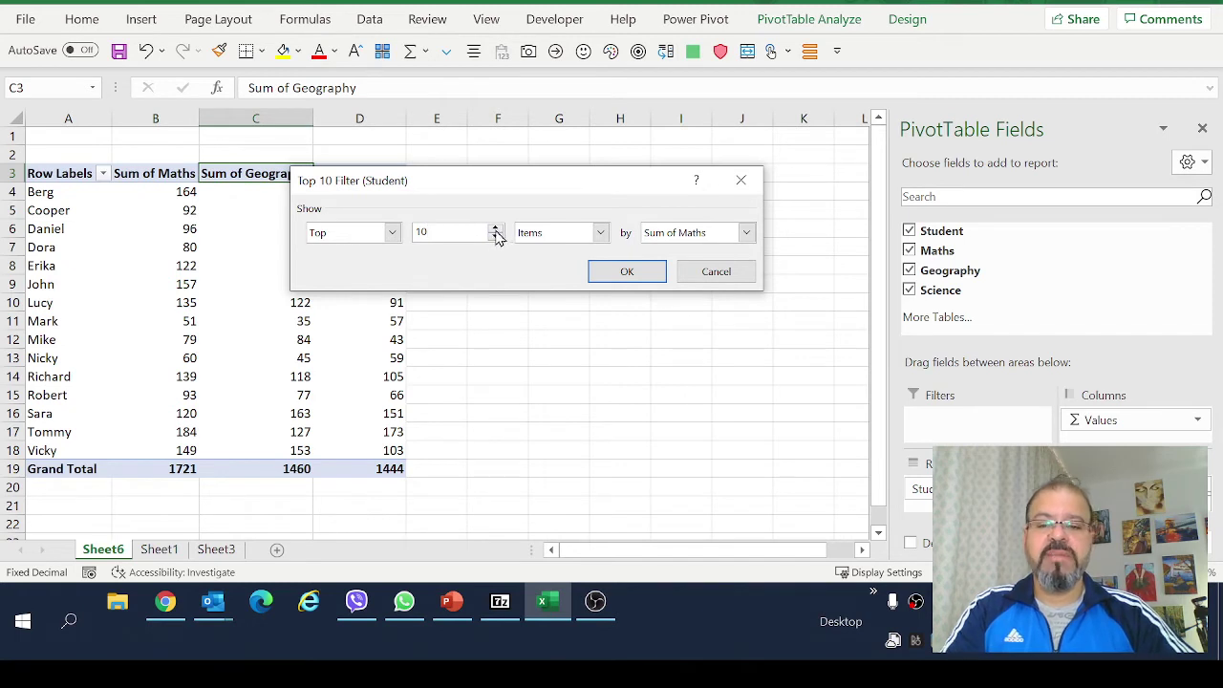
text(8)
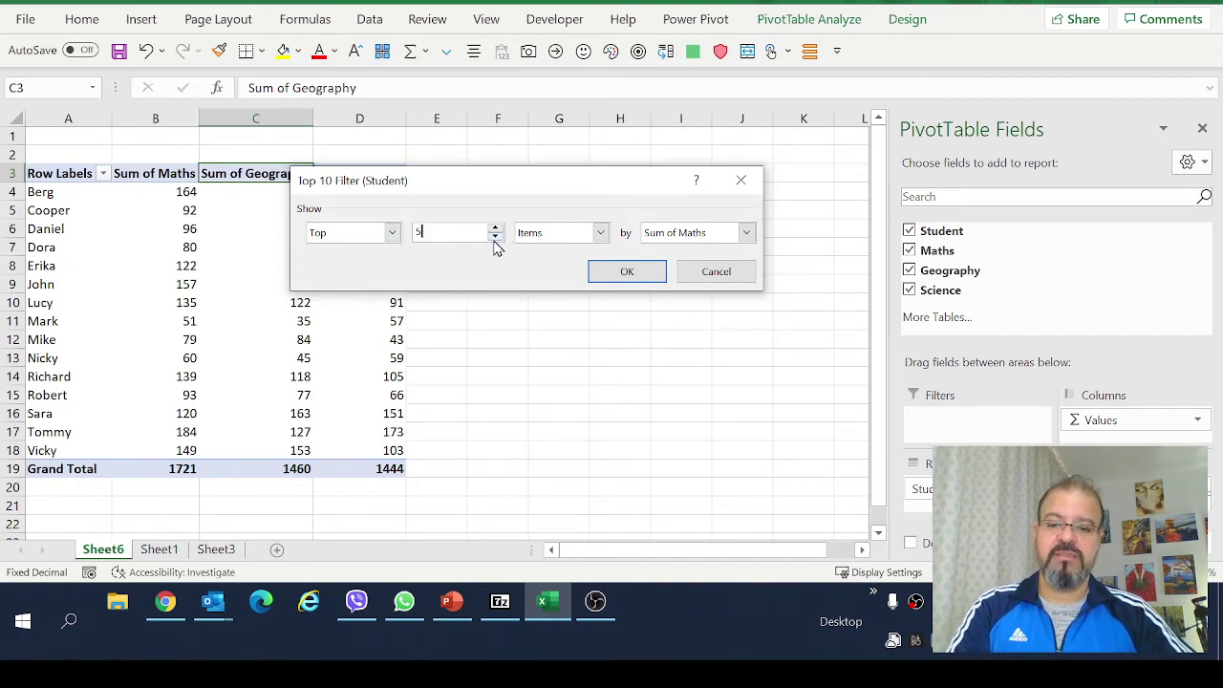
click(496, 235)
click(494, 229)
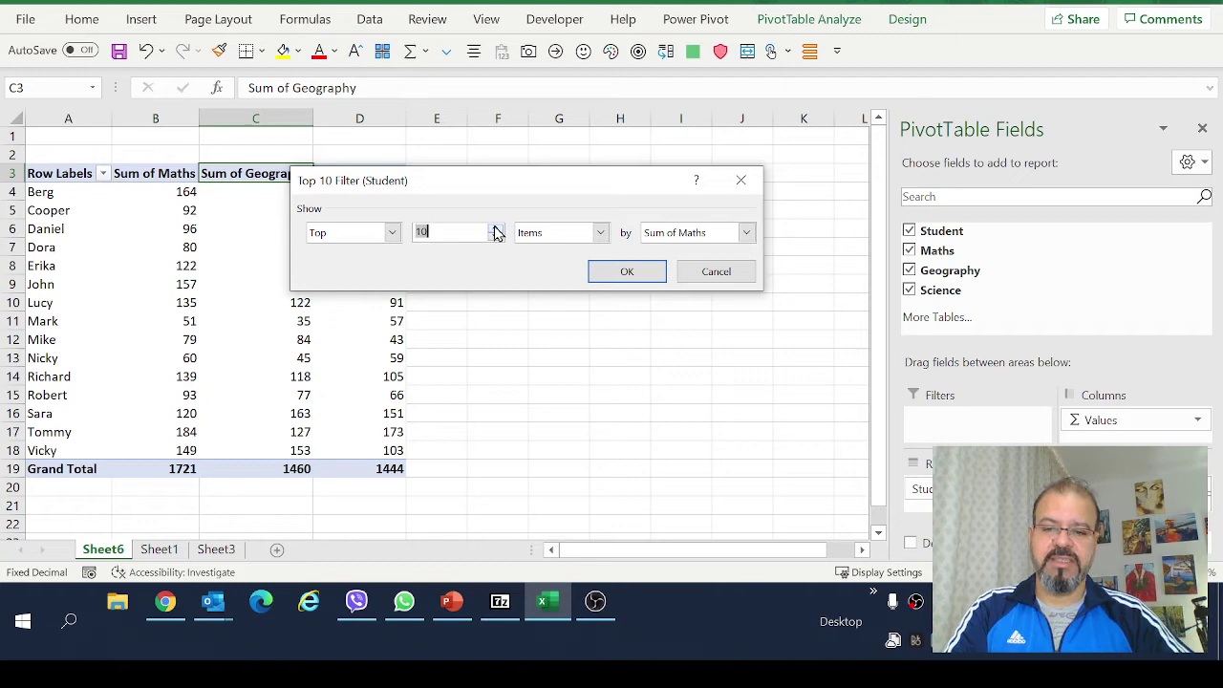
Keep Items as the ranking unit in the Top 10 Filter dialog
click(557, 239)
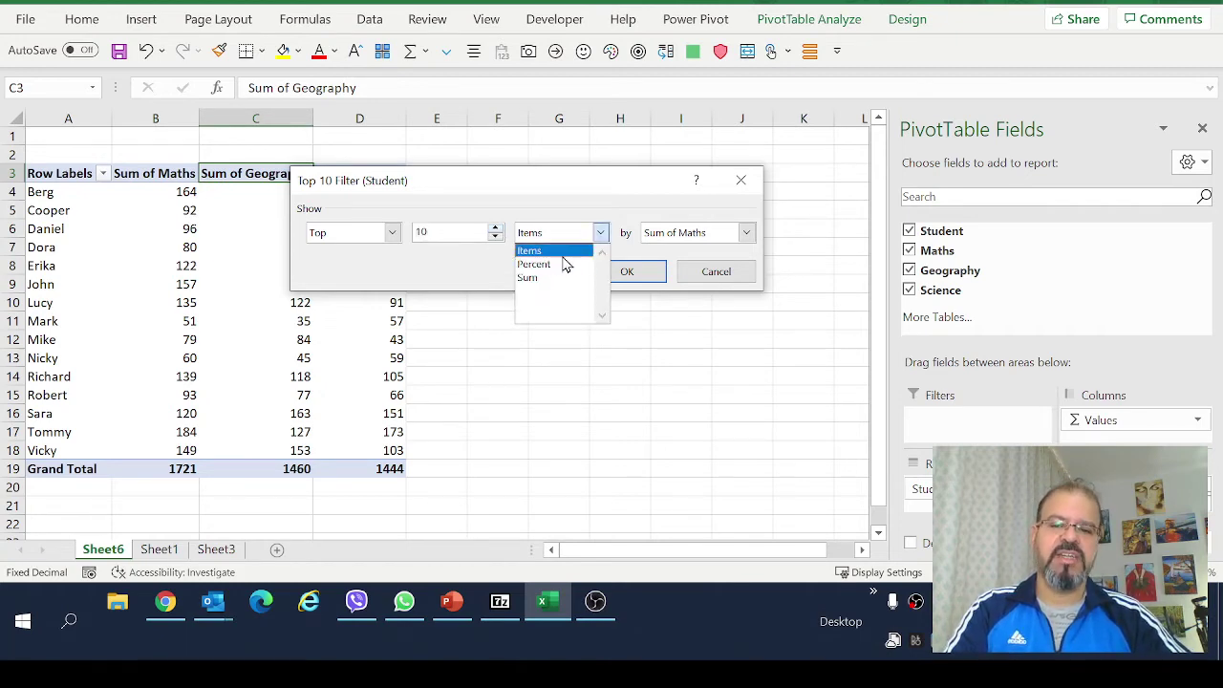
click(560, 225)
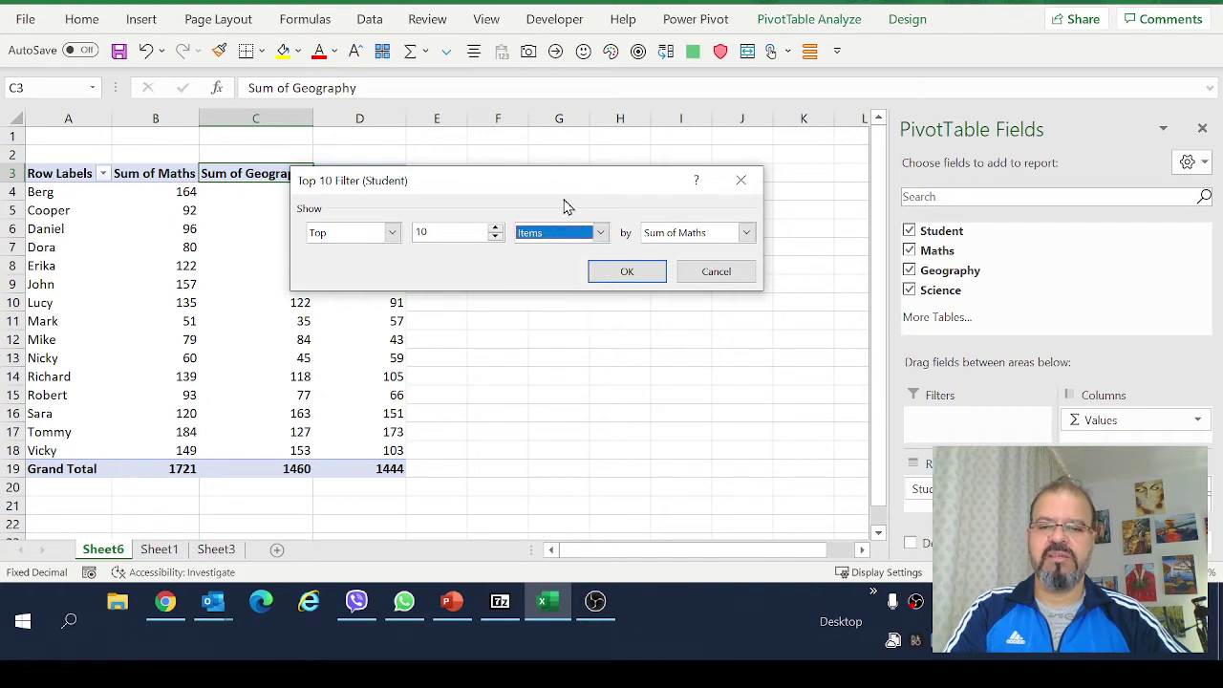
click(532, 241)
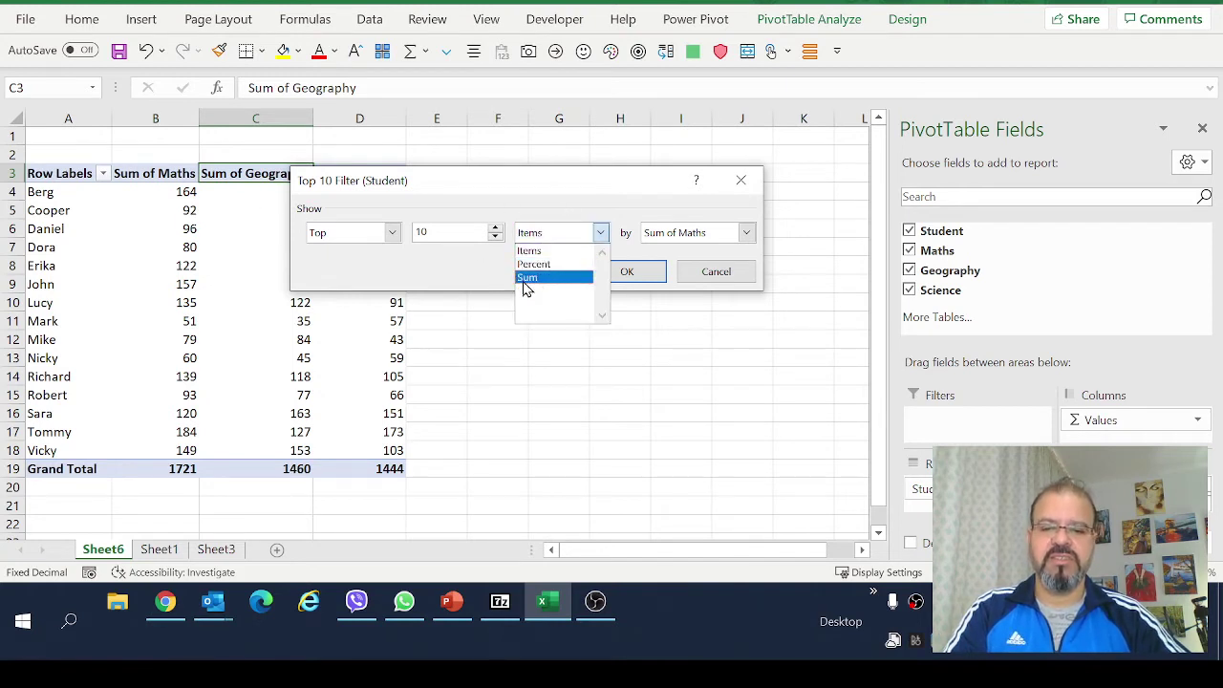
click(570, 210)
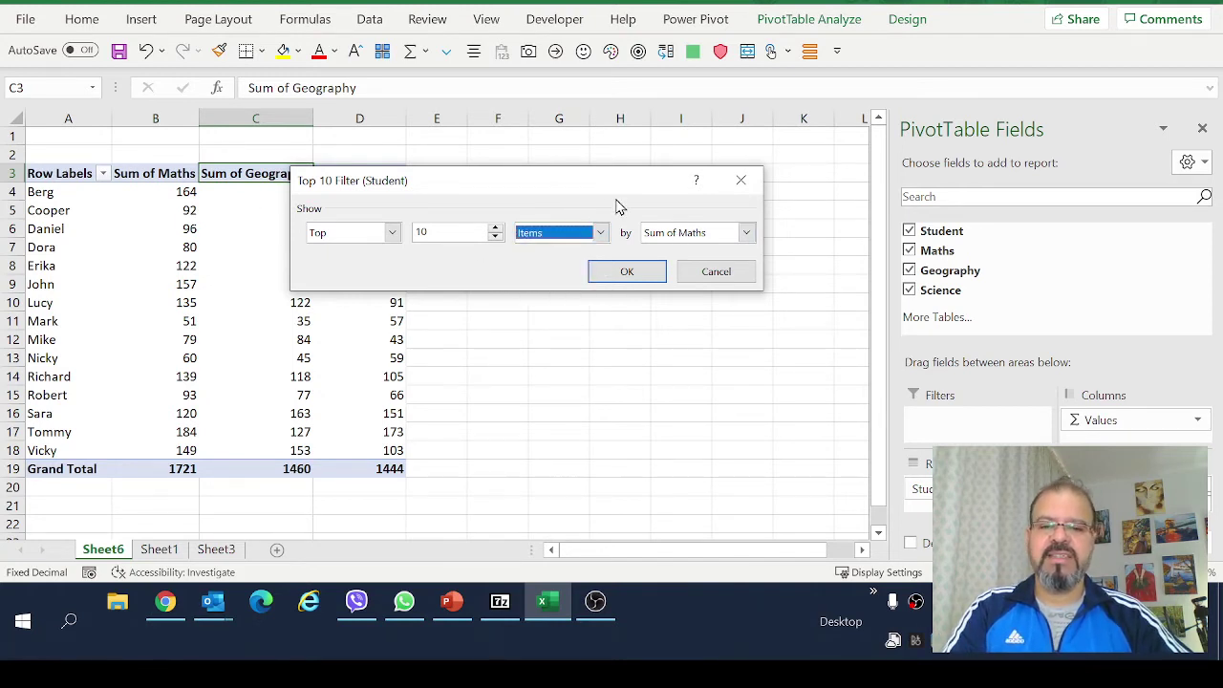
drag(604, 181, 684, 215)
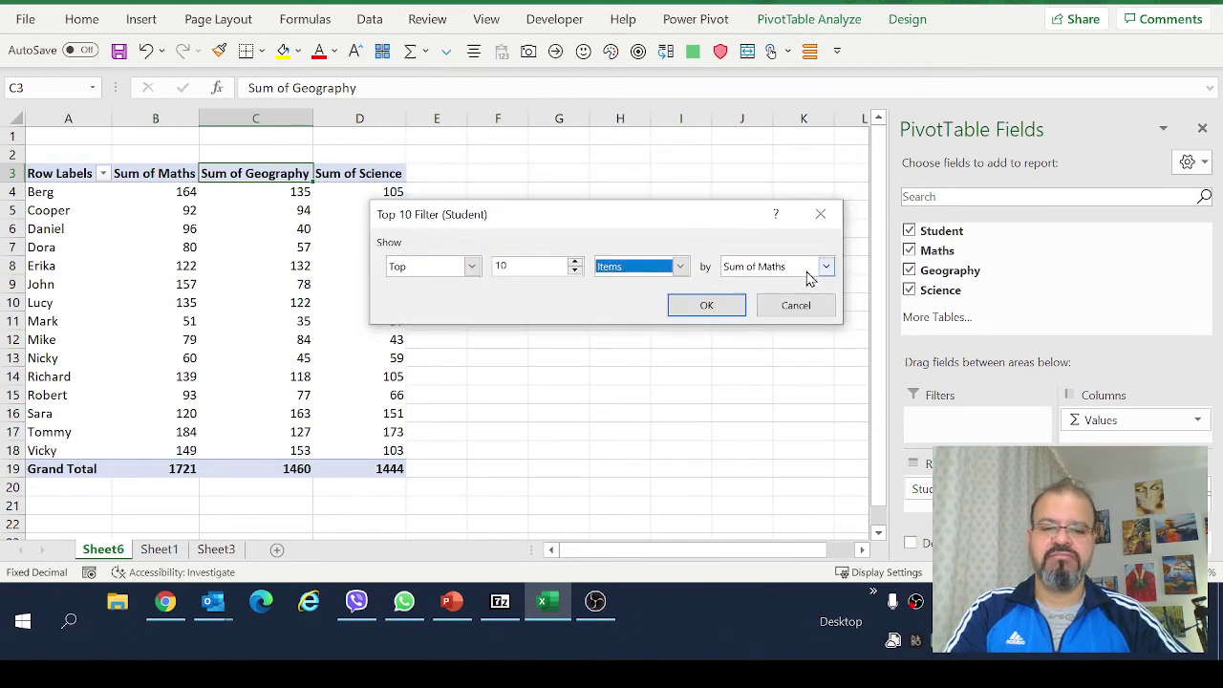
Rank by Sum of Geography, apply the filter, and select the Geography totals C4:C13
click(826, 267)
click(769, 294)
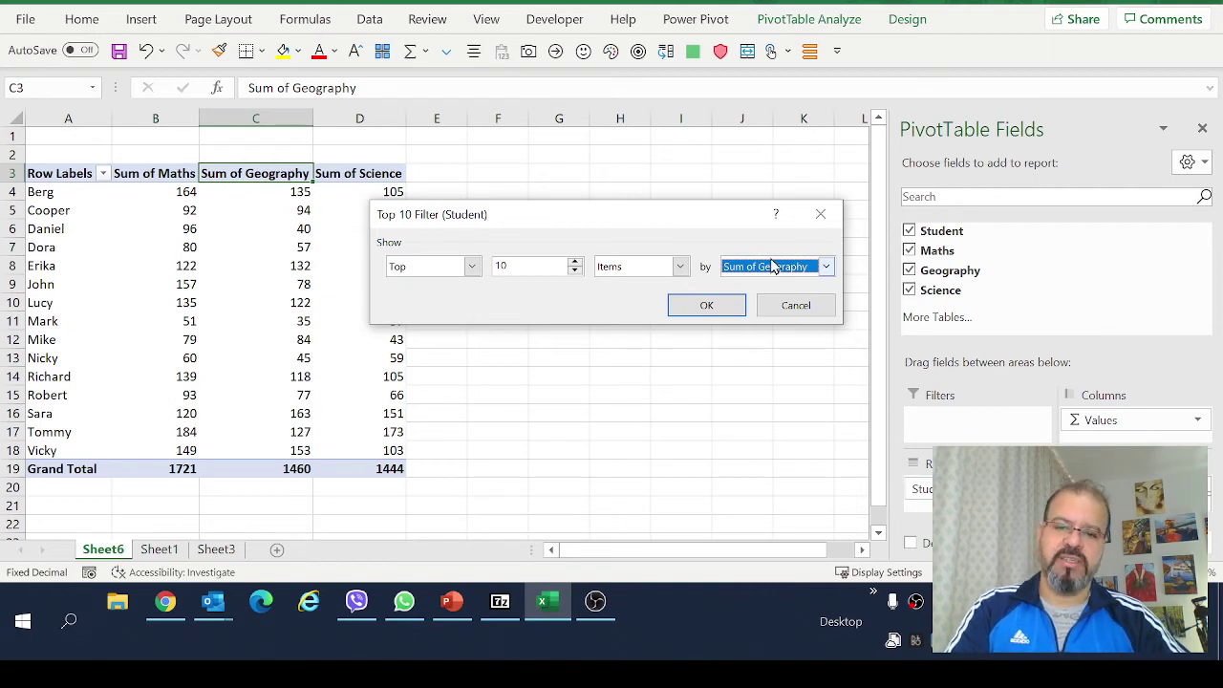
click(688, 307)
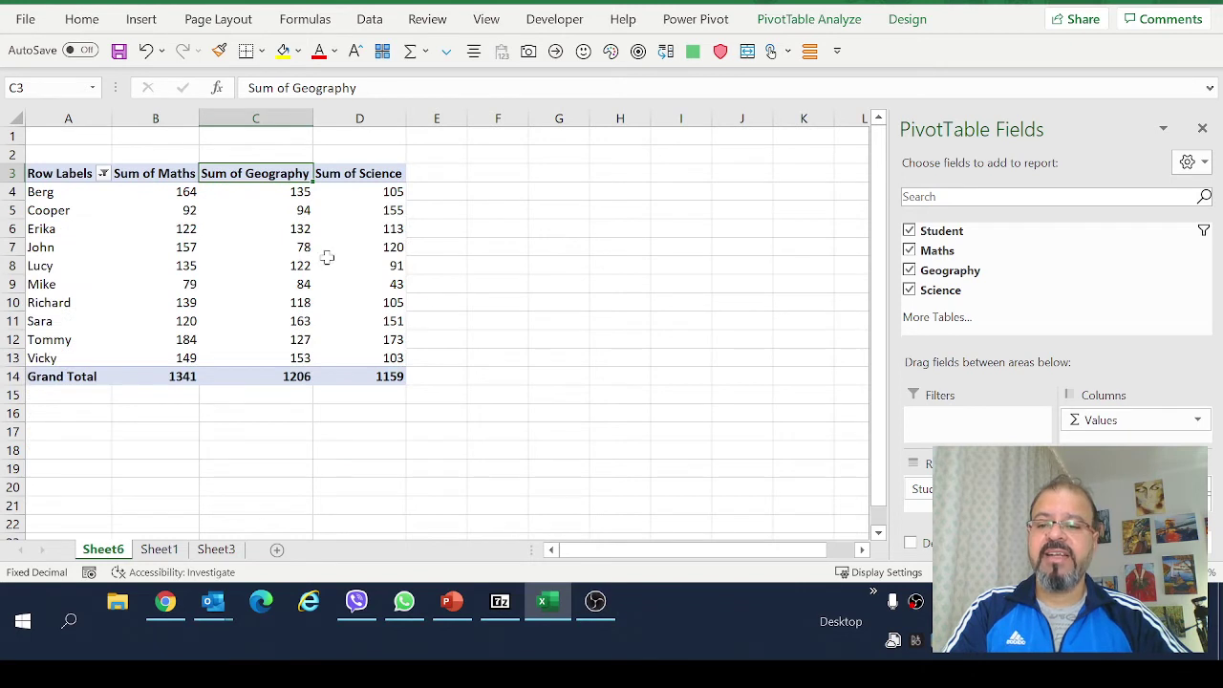
drag(296, 192, 283, 353)
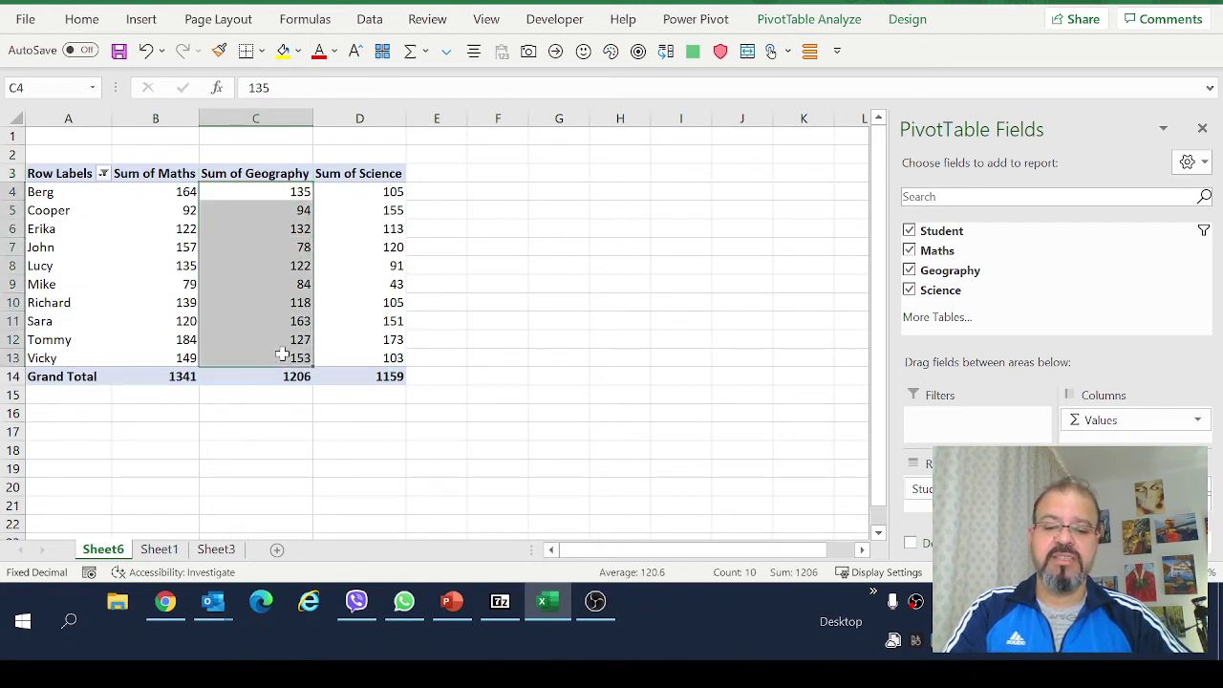
click(104, 176)
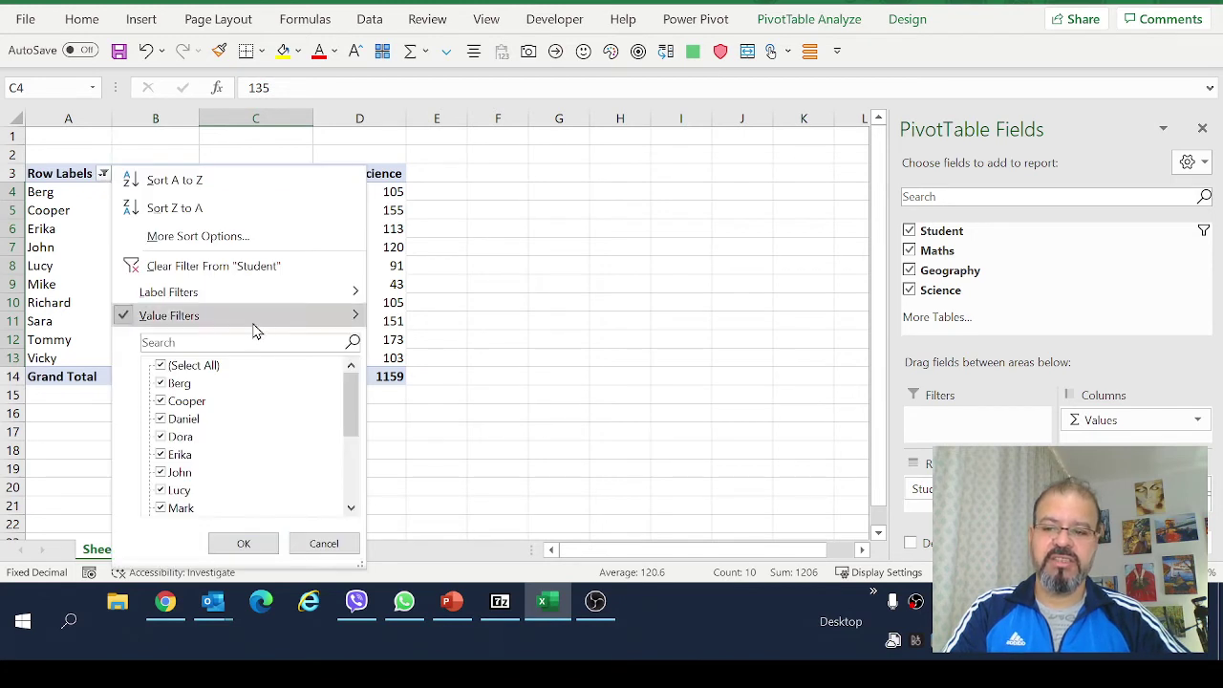
Lower the Top 10 filter count to 3 by Sum of Geography and select the remaining scores
mouse_move(276, 317)
click(423, 563)
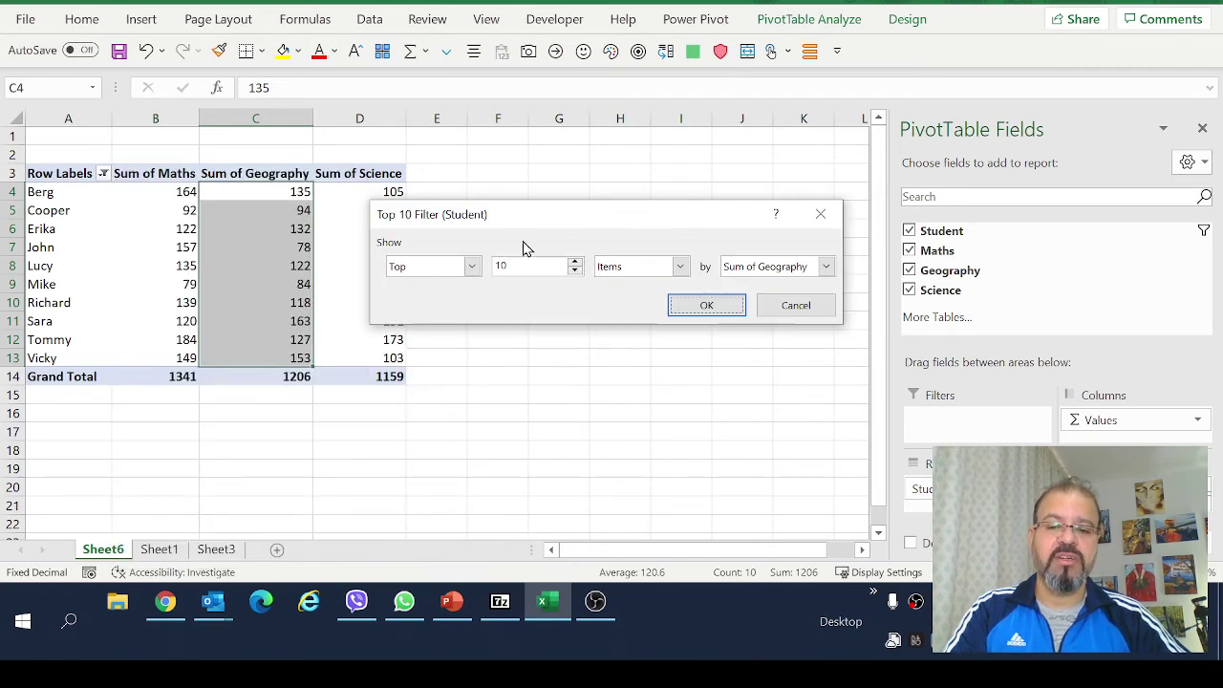
click(575, 271)
click(576, 271)
click(575, 271)
click(575, 272)
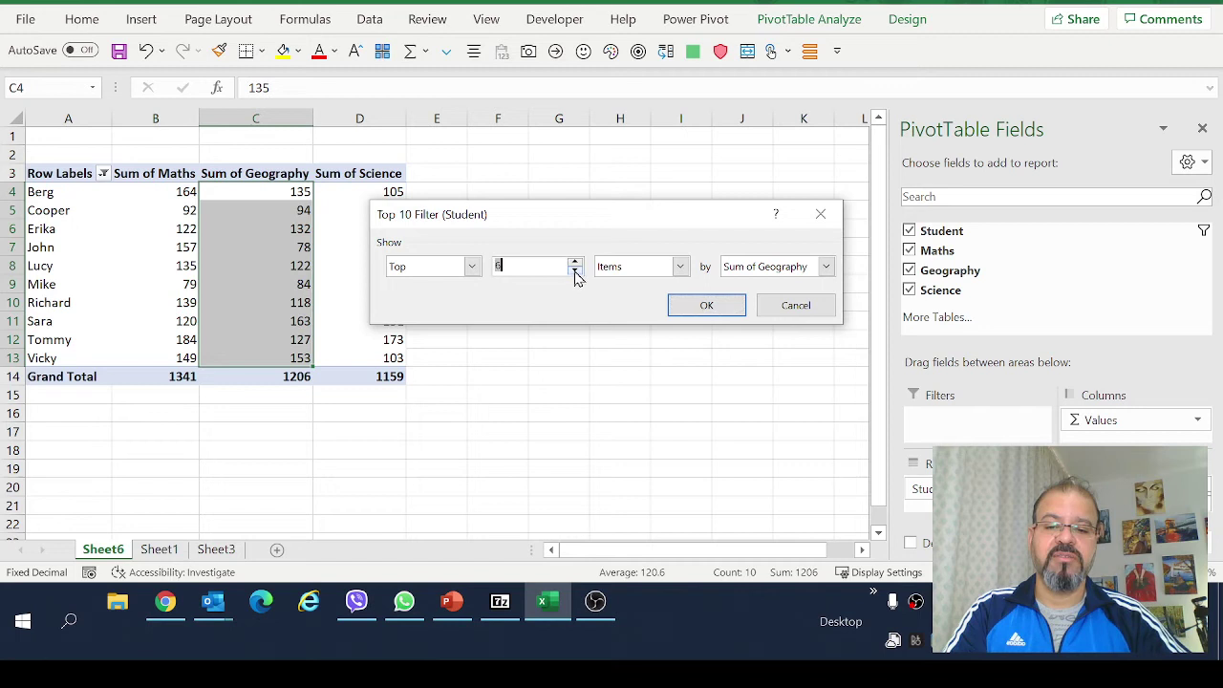
click(575, 271)
click(575, 272)
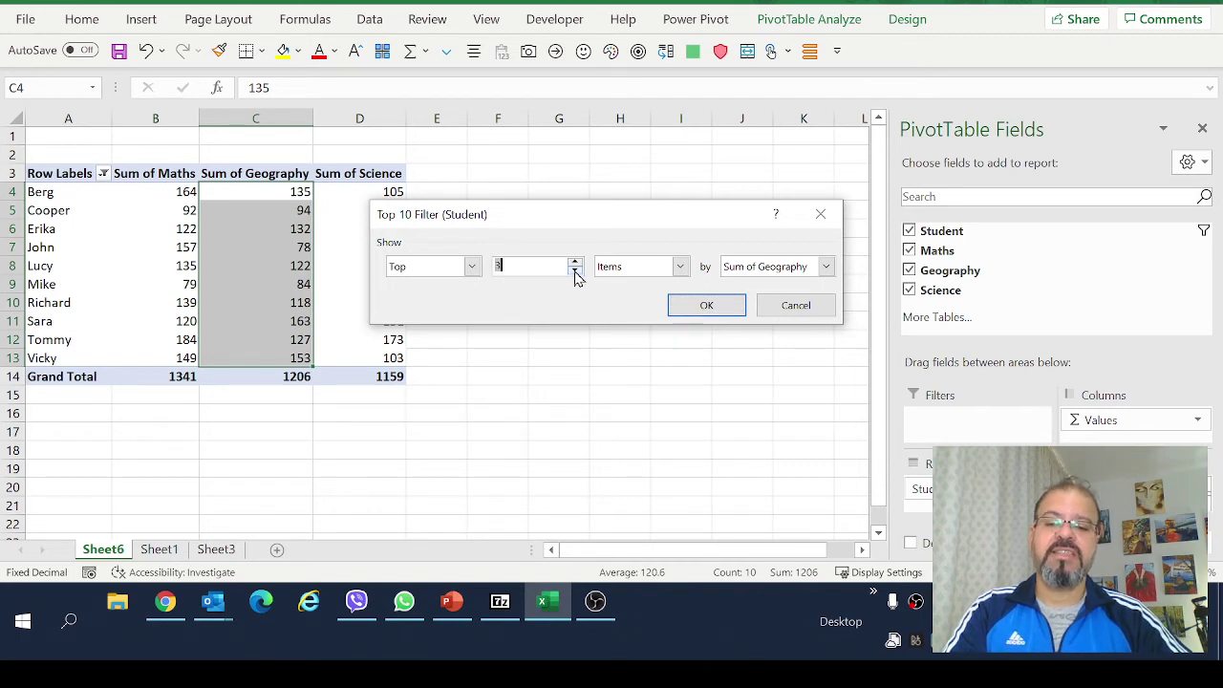
click(689, 305)
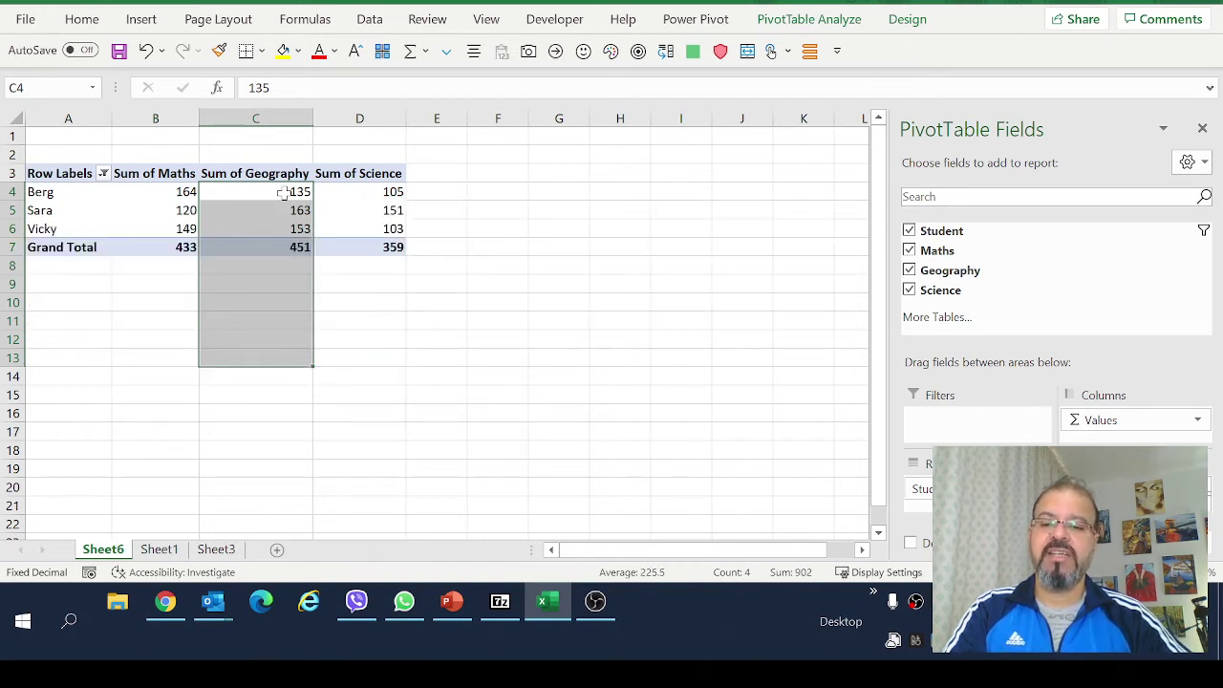
drag(284, 192, 288, 232)
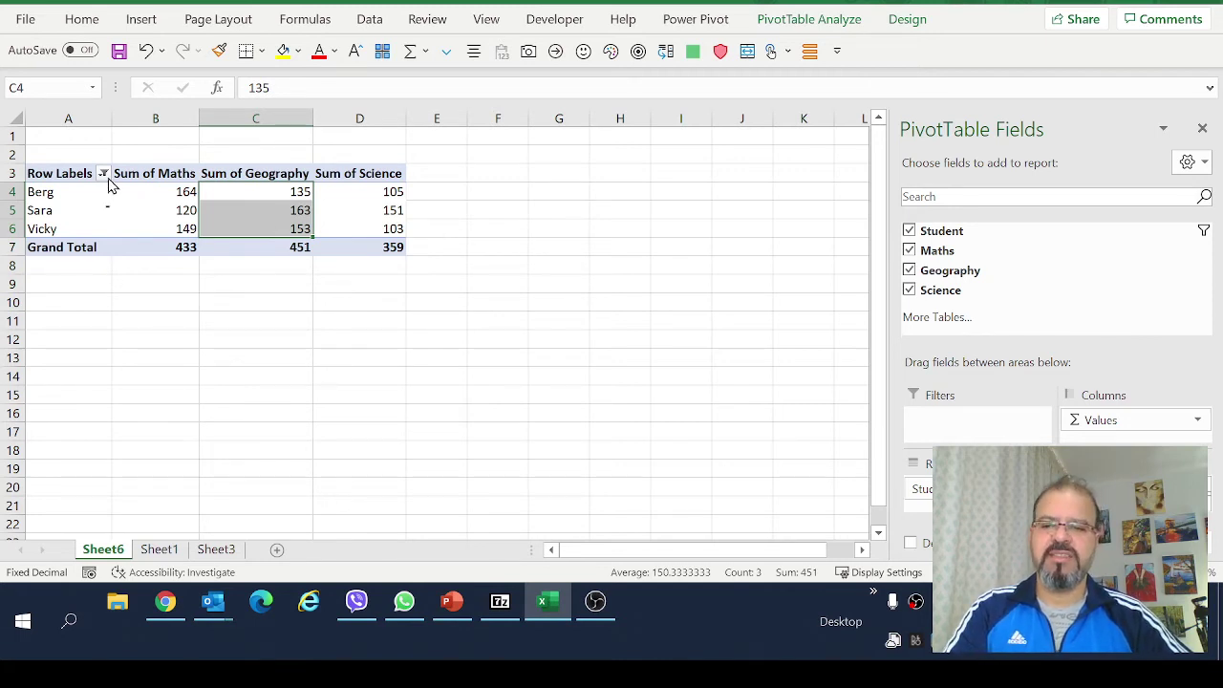
Reopen the Student top-N filter to review its Top 3 Items by Sum of Geography setting
click(103, 173)
mouse_move(230, 316)
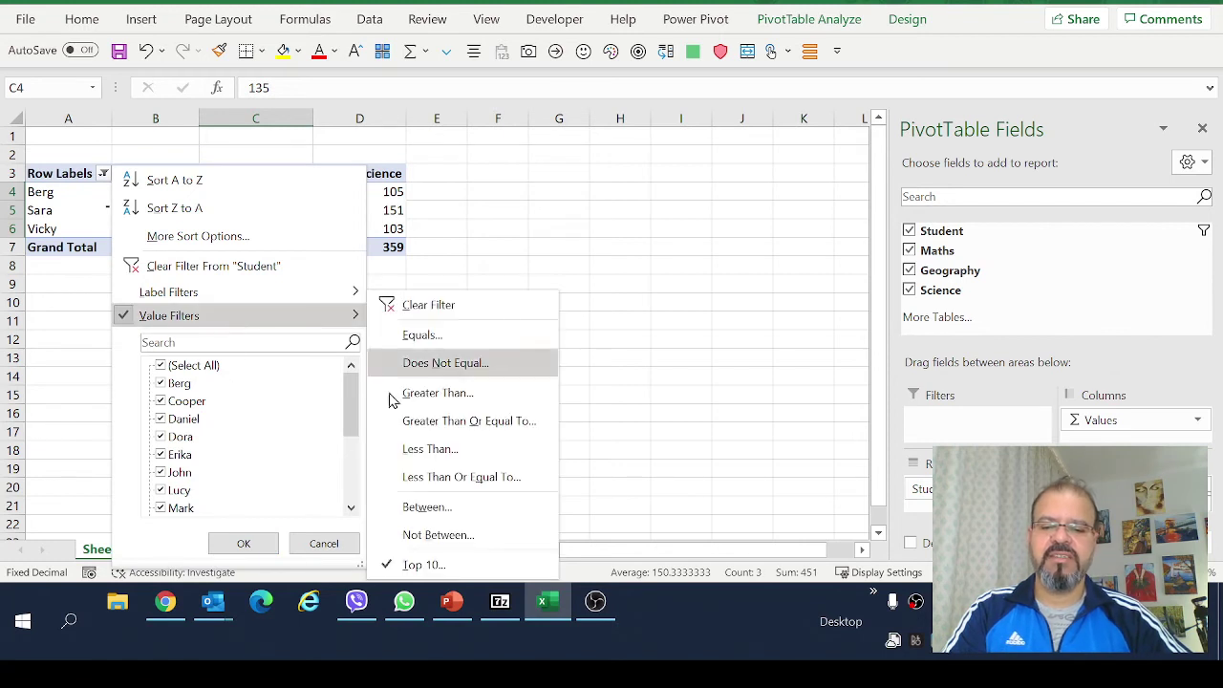
click(406, 563)
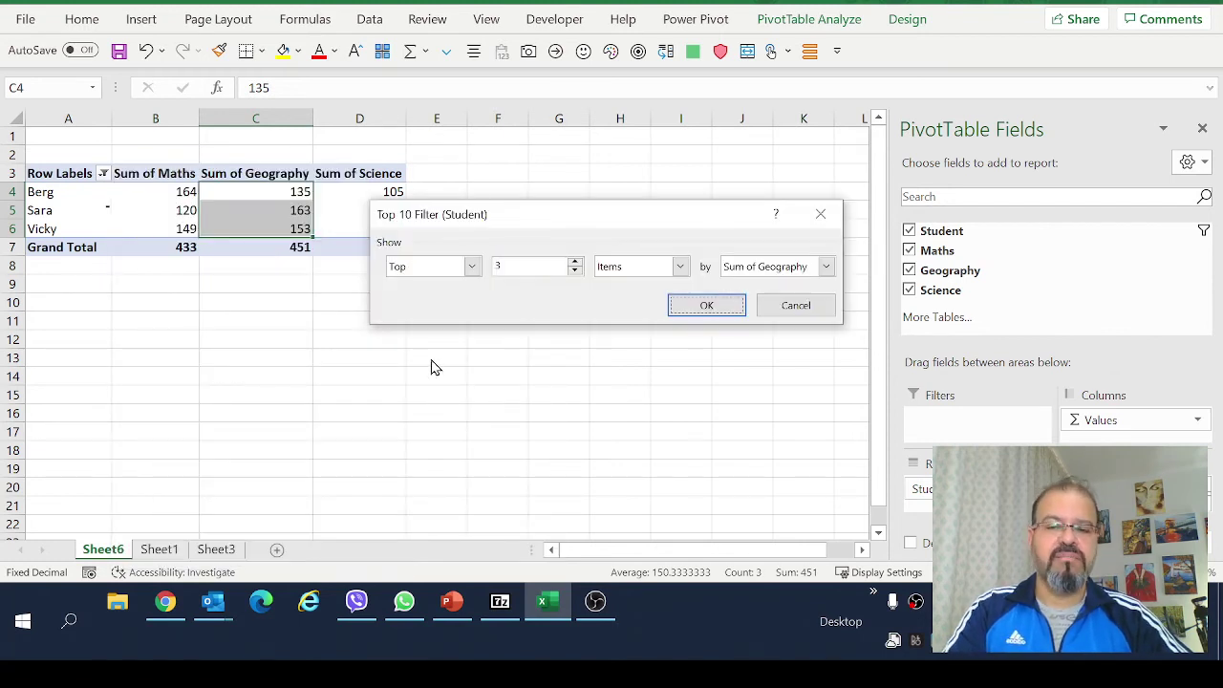